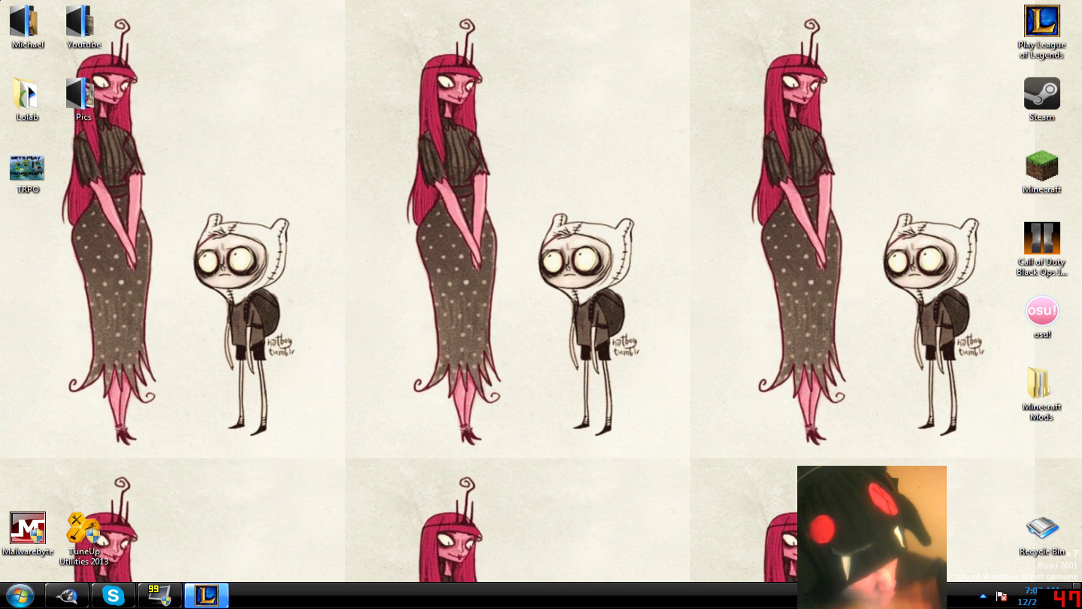
{"action": "mouse_move", "coordinate": [367, 457]}
{"action": "left_mouse_down"}
{"action": "mouse_move", "coordinate": [159, 183]}
{"action": "mouse_move", "coordinate": [179, 190]}
{"action": "left_mouse_up"}
{"action": "mouse_move", "coordinate": [315, 420]}
{"action": "left_mouse_down"}
{"action": "mouse_move", "coordinate": [242, 345]}
{"action": "mouse_move", "coordinate": [193, 205]}
{"action": "mouse_move", "coordinate": [192, 301]}
{"action": "mouse_move", "coordinate": [176, 212]}
{"action": "left_mouse_up"}
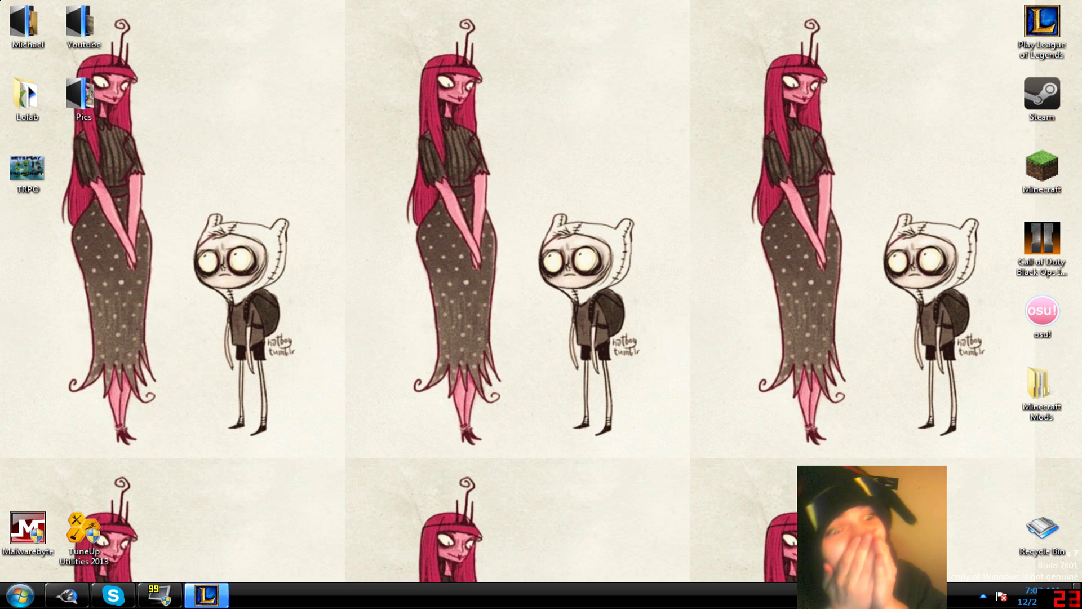
{"action": "left_click_drag", "start_coordinate": [325, 441], "coordinate": [188, 196]}
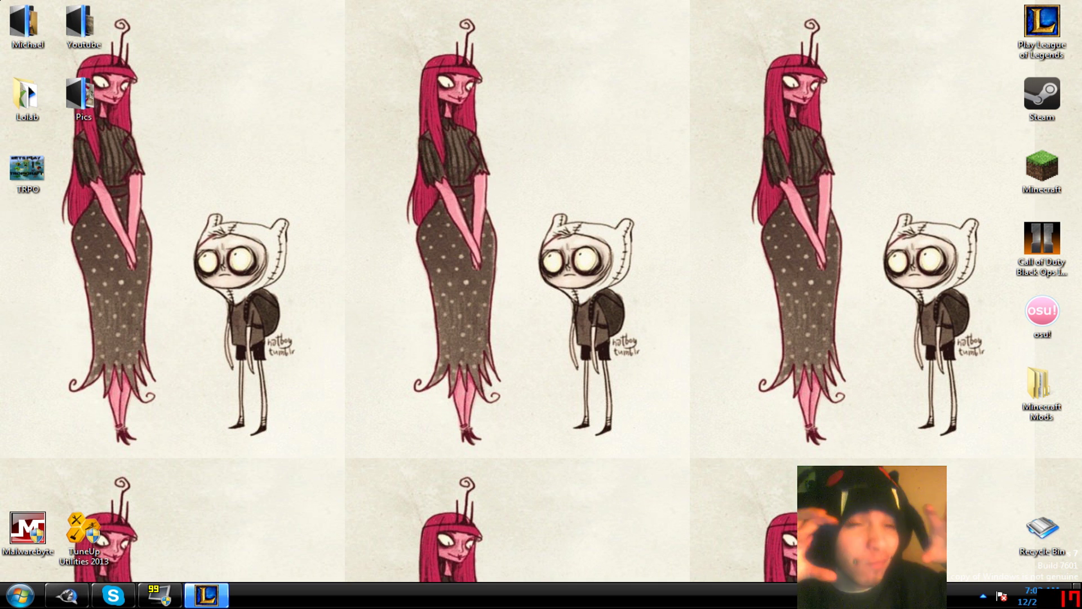
{"action": "left_click_drag", "start_coordinate": [314, 451], "coordinate": [141, 150]}
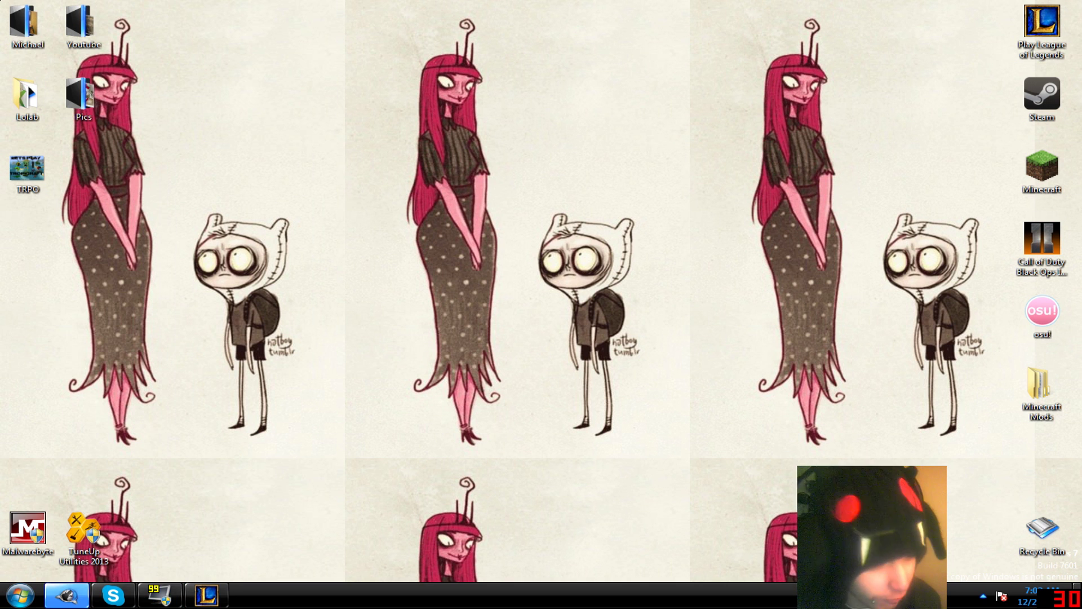
Step: Launch Windows Live Movie Maker and bring up its webcam video capture with the live preview
{"action": "left_click", "coordinate": [20, 595]}
{"action": "mouse_move", "coordinate": [84, 336]}
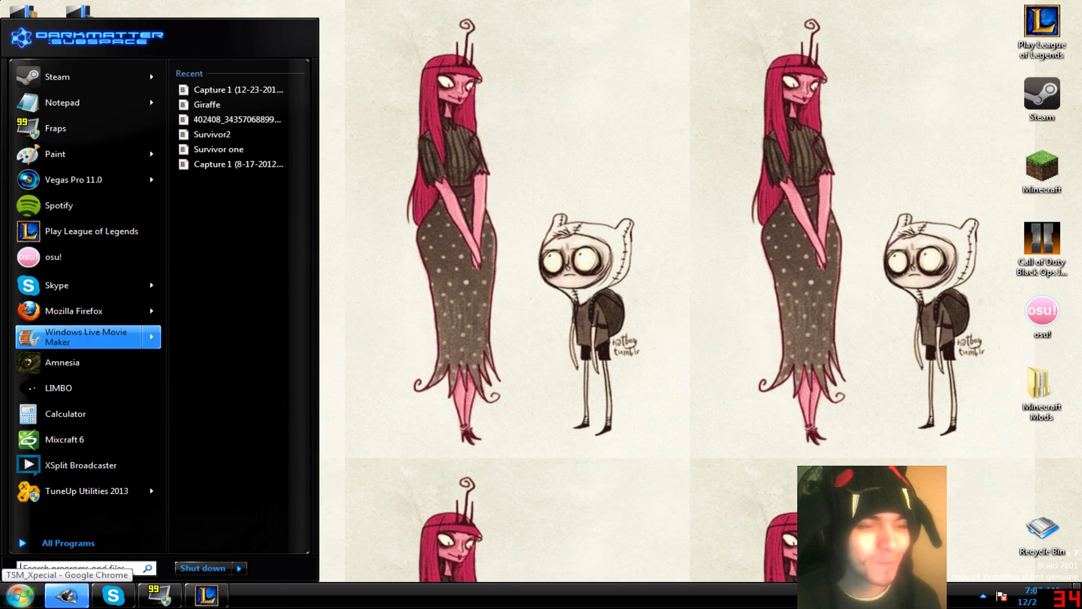
{"action": "left_click", "coordinate": [66, 595]}
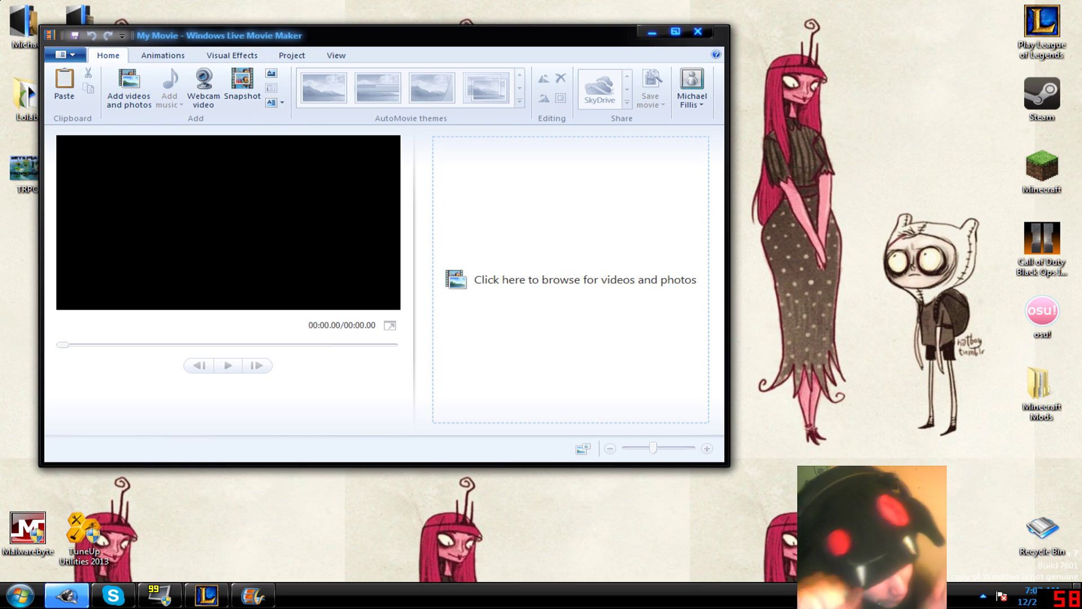
{"action": "left_click", "coordinate": [204, 88]}
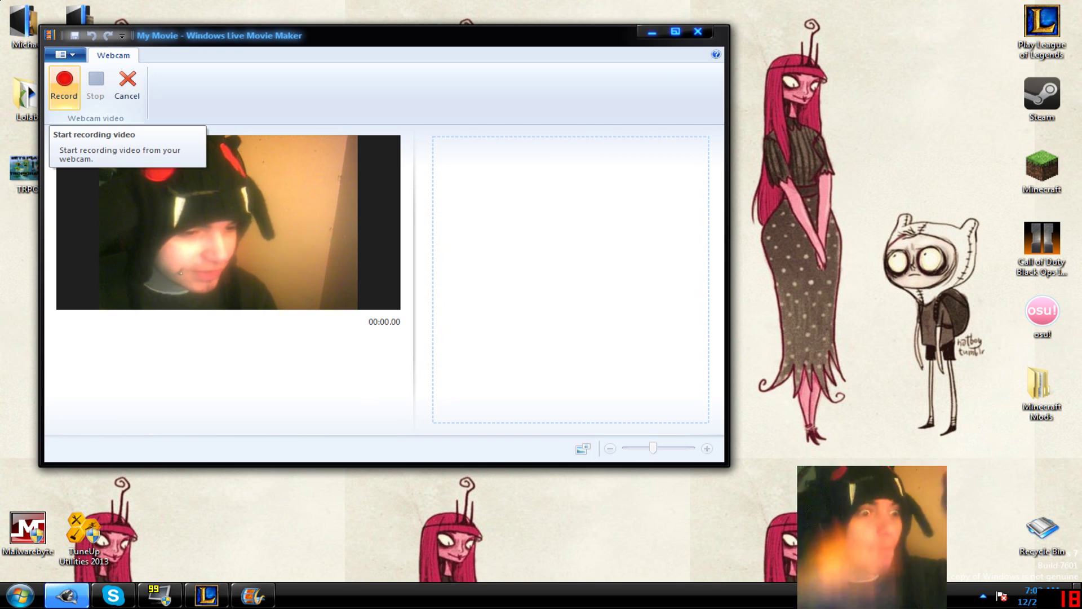
Step: Switch back and forth between the League of Legends client and the Movie Maker webcam preview
{"action": "left_click", "coordinate": [206, 596]}
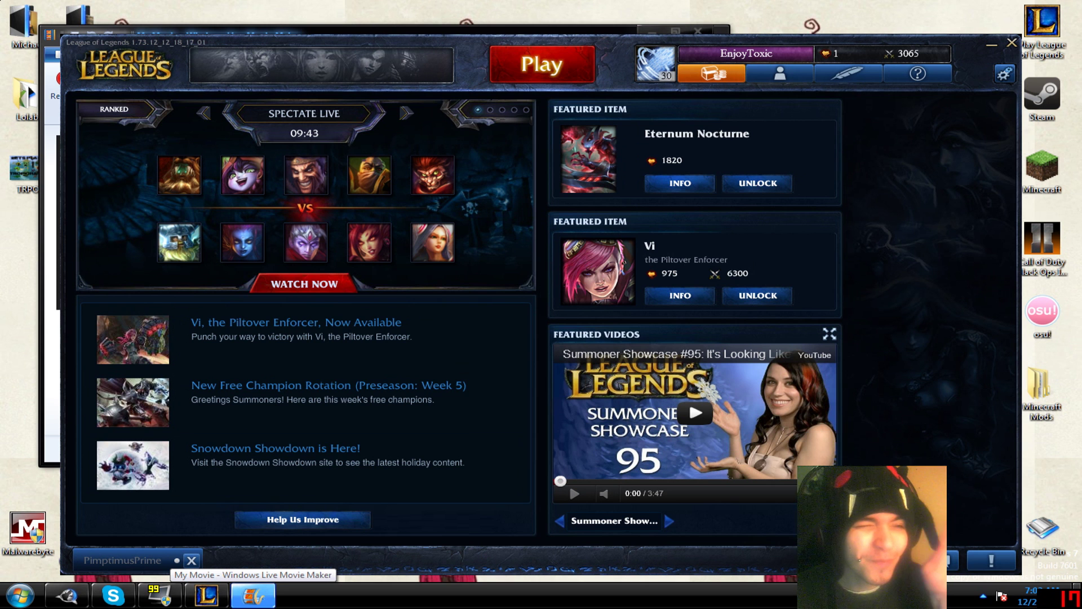
{"action": "left_click", "coordinate": [253, 595]}
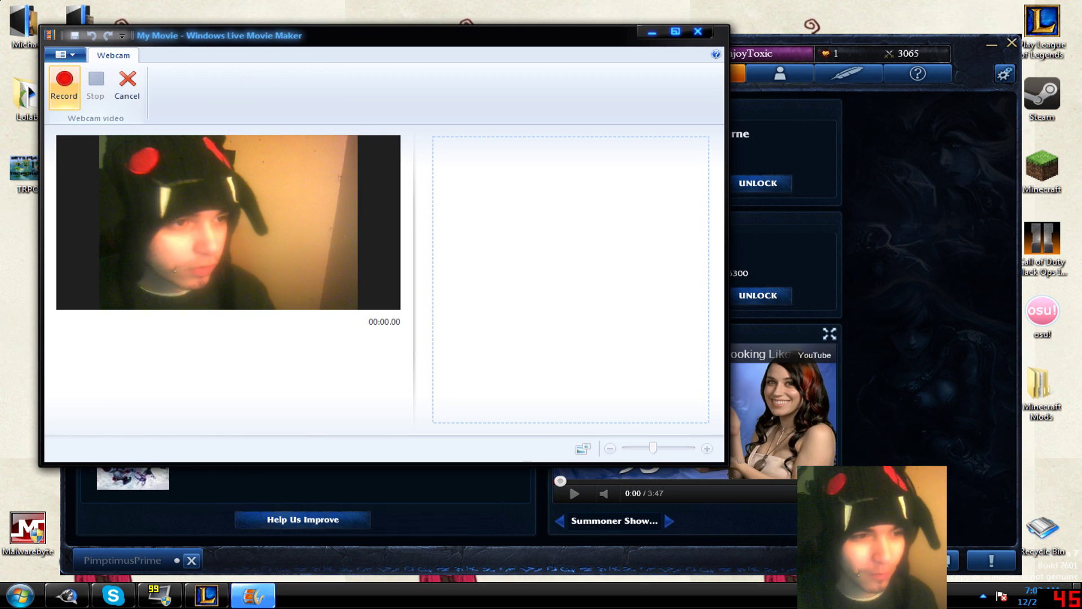
{"action": "key", "text": "alt+Tab"}
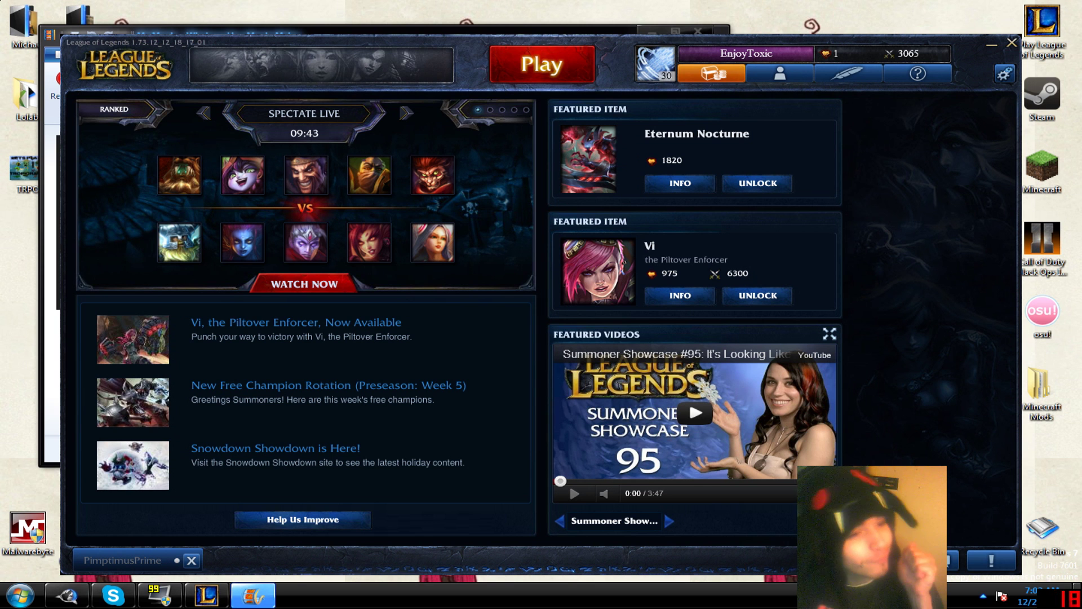
{"action": "key", "text": "alt+Tab"}
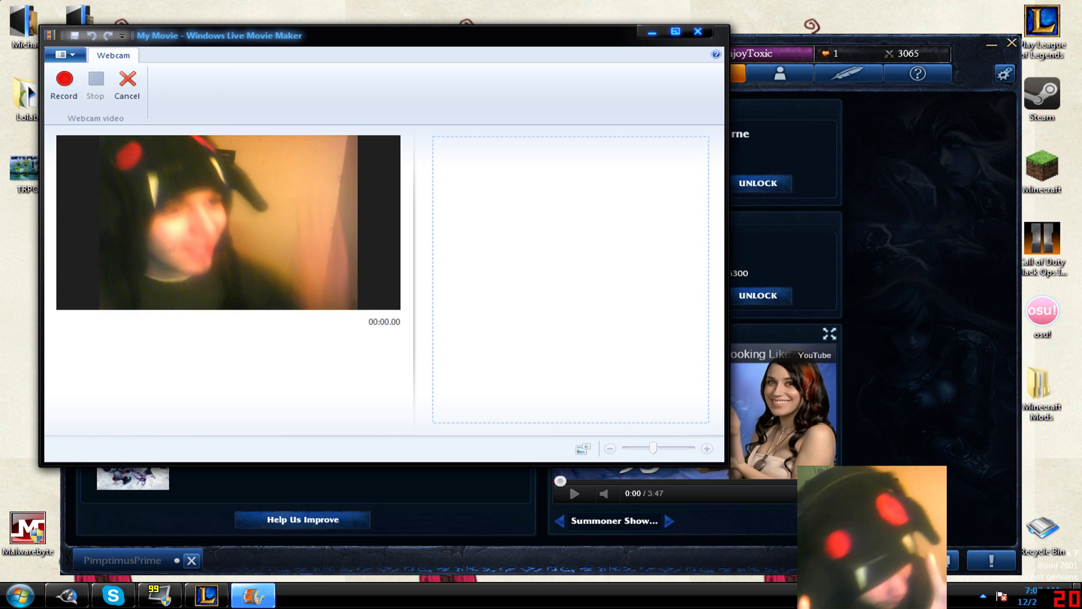
Step: Close Windows Live Movie Maker and move the League of Legends client window slightly on the desktop
{"action": "left_click", "coordinate": [651, 32]}
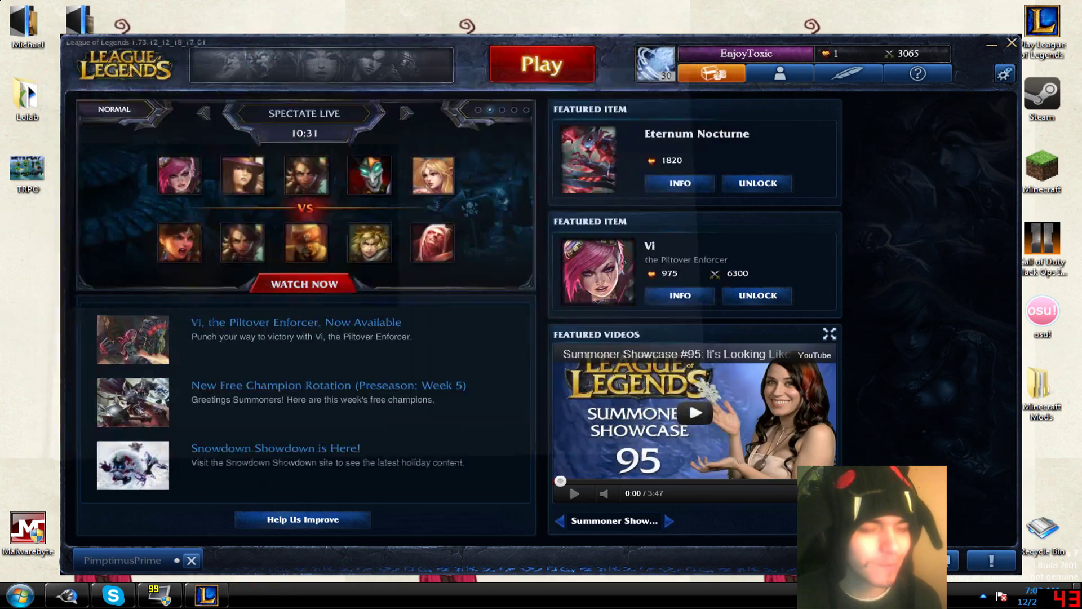
{"action": "left_click", "coordinate": [697, 32]}
{"action": "left_click_drag", "start_coordinate": [698, 42], "coordinate": [726, 25]}
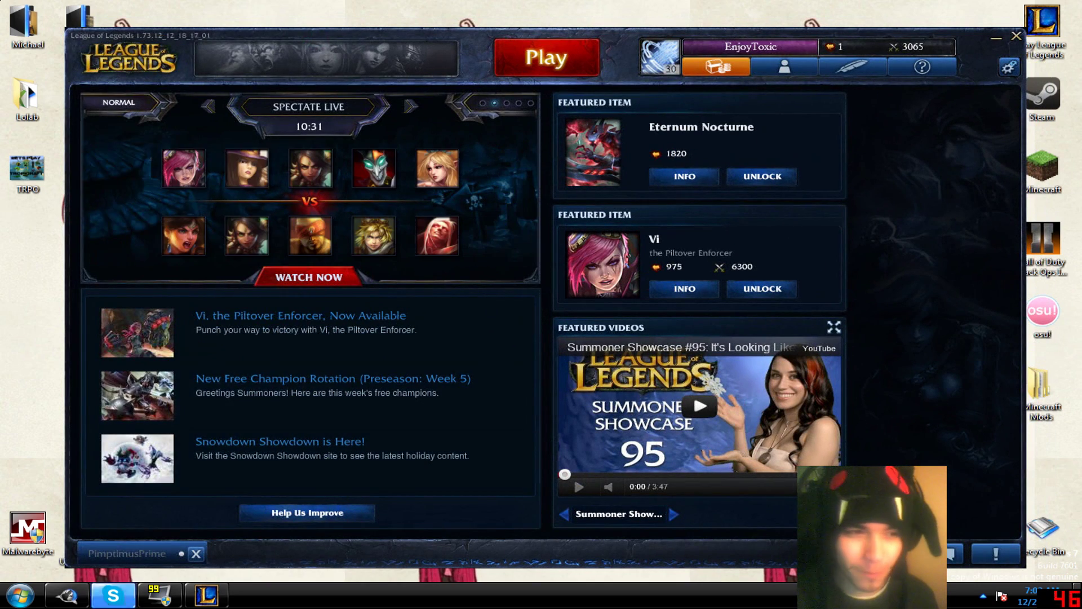
{"action": "key", "text": "super"}
{"action": "left_click", "coordinate": [85, 180]}
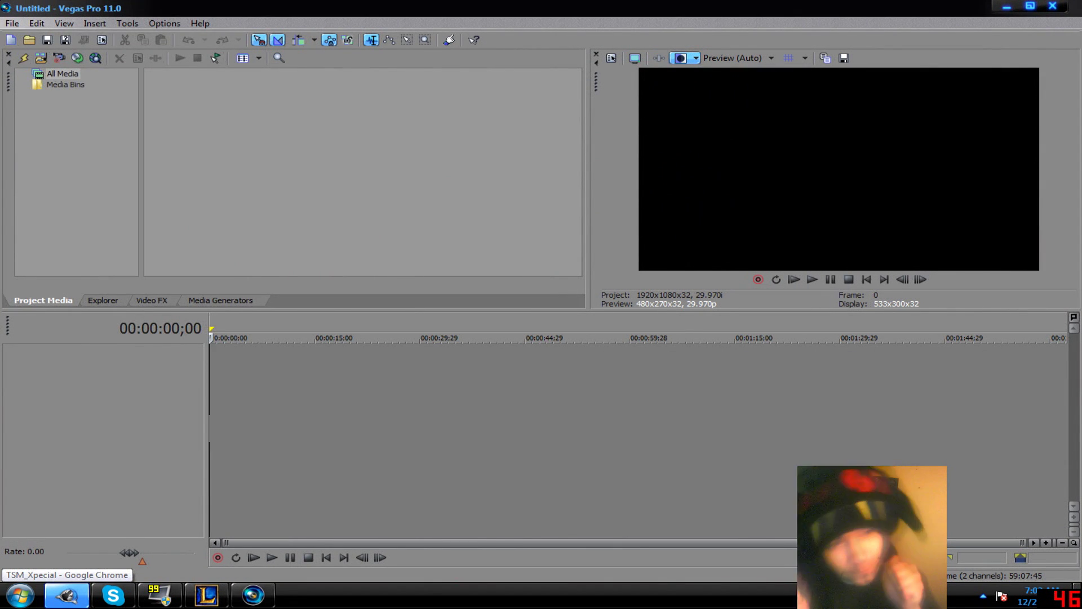
{"action": "key", "text": "alt+f"}
{"action": "left_click", "coordinate": [34, 51]}
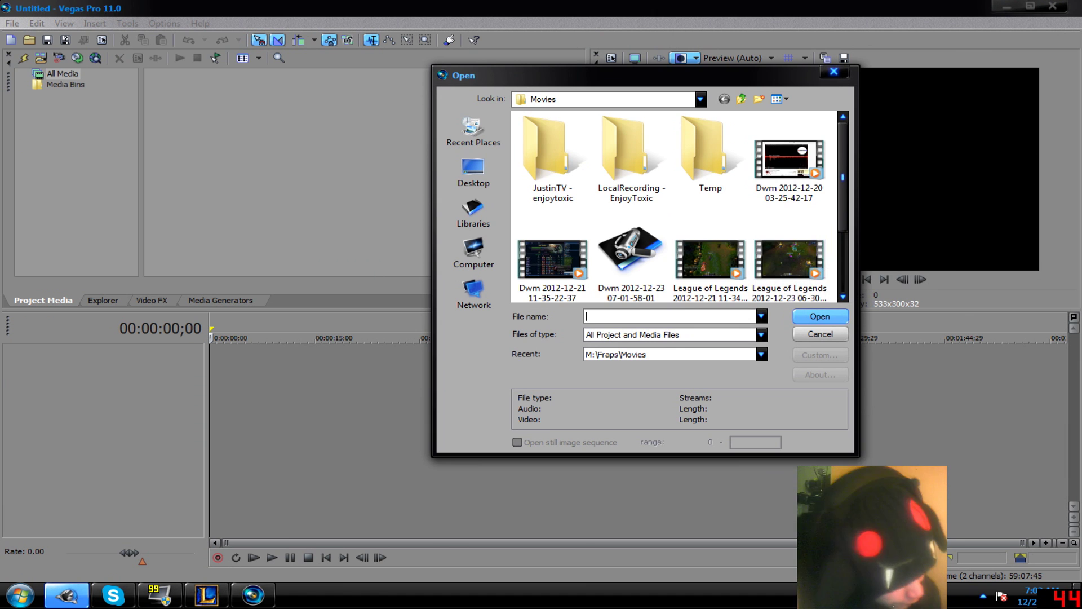
{"action": "left_click_drag", "start_coordinate": [843, 177], "coordinate": [842, 236]}
{"action": "scroll", "coordinate": [789, 265], "scroll_direction": "up", "scroll_amount": 2}
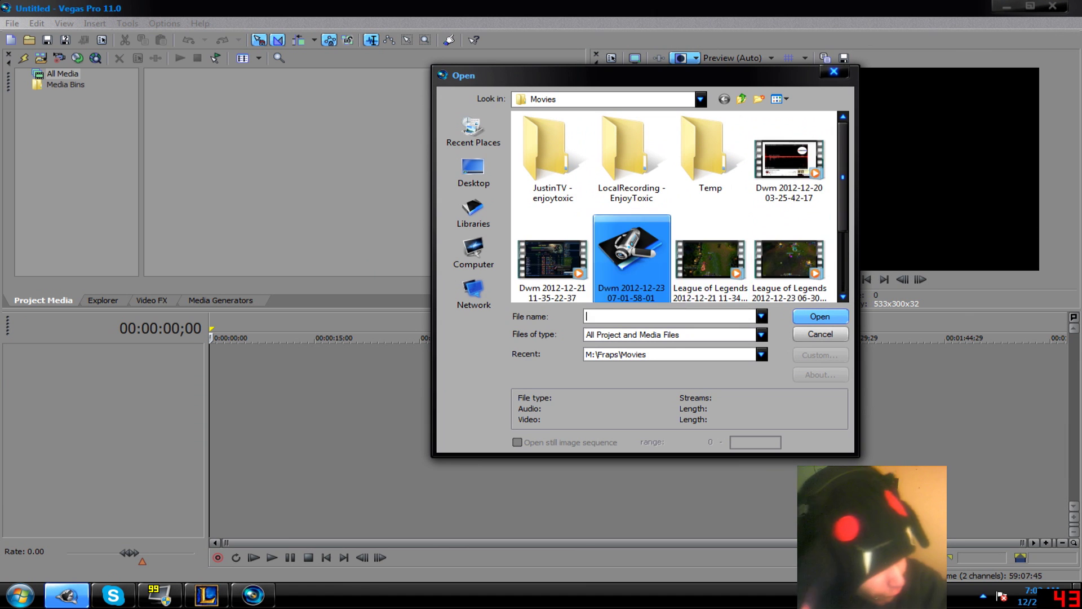
{"action": "double_click", "coordinate": [789, 259]}
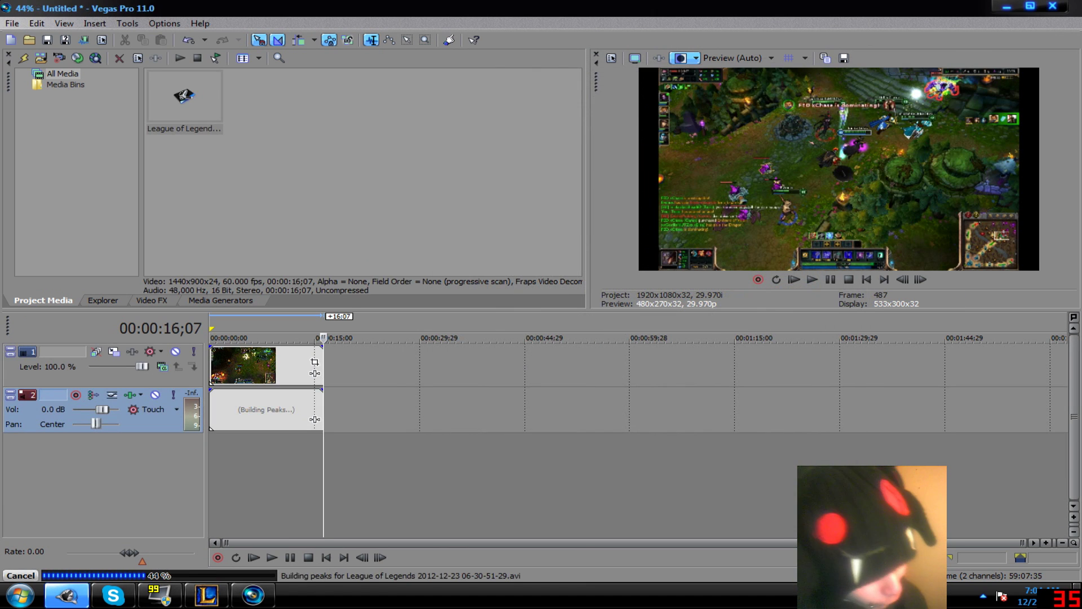
Step: Shift the League of Legends clip to start about 23 seconds in and mark a loop region about 21 seconds long
{"action": "left_click", "coordinate": [259, 365]}
{"action": "left_click_drag", "start_coordinate": [259, 365], "coordinate": [402, 365]}
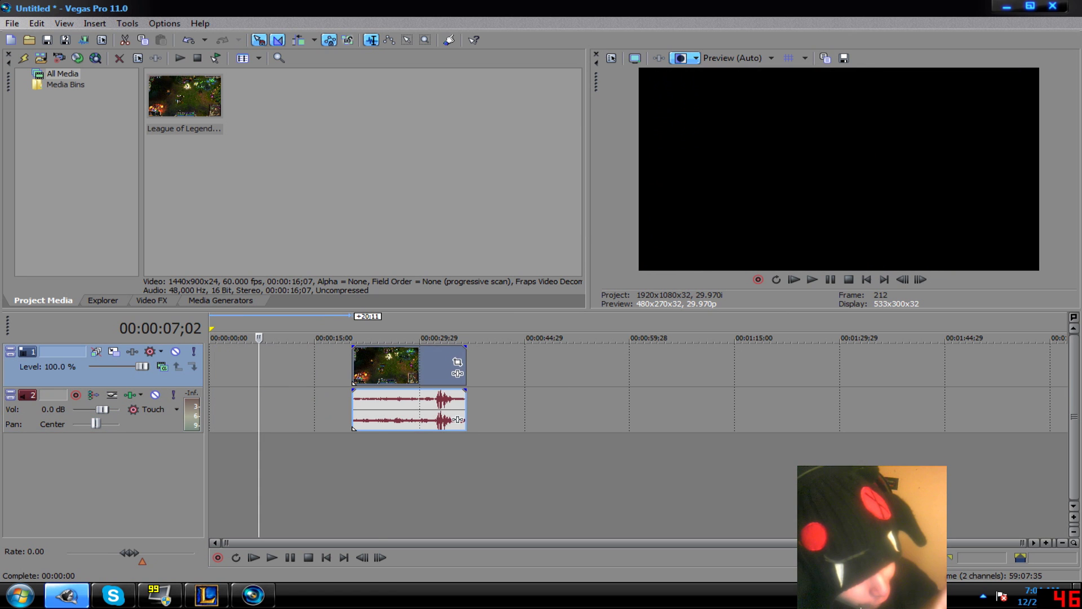
{"action": "left_click", "coordinate": [379, 479]}
{"action": "left_click_drag", "start_coordinate": [454, 479], "coordinate": [306, 479]}
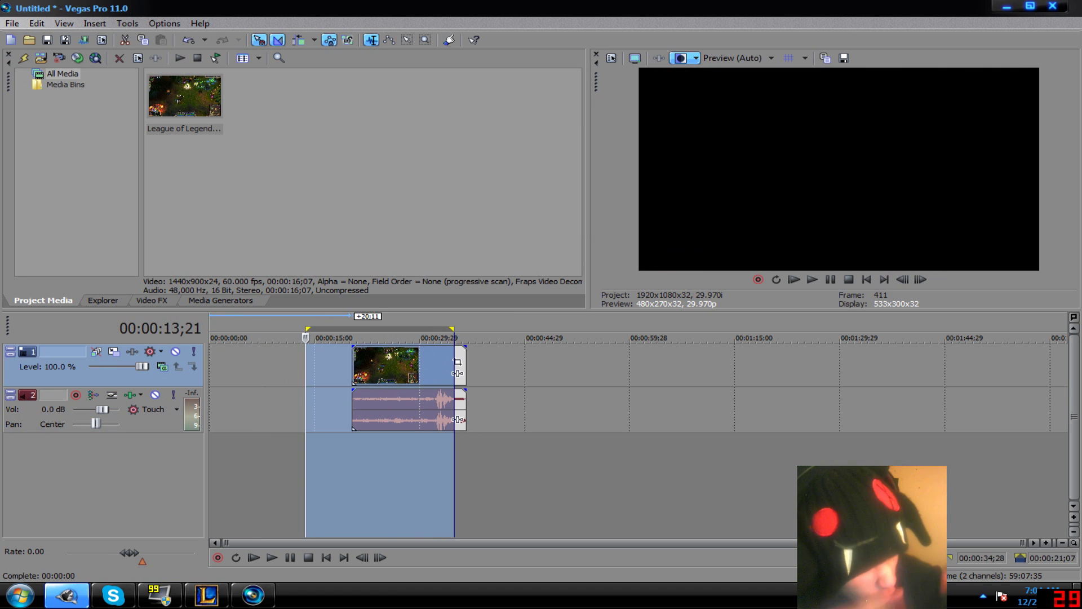
{"action": "left_click", "coordinate": [446, 479]}
{"action": "left_click_drag", "start_coordinate": [457, 420], "coordinate": [475, 420]}
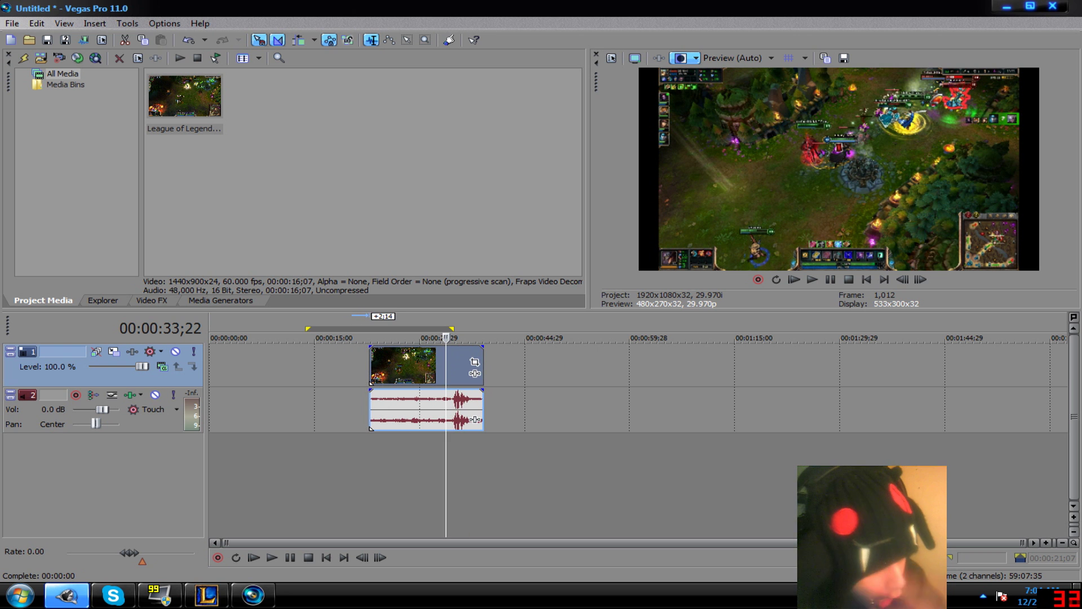
Step: Place the timeline cursor at about 46 seconds, past the first clip, and open the t6mp 2012-12-19 clip there
{"action": "left_click", "coordinate": [384, 479]}
{"action": "left_click", "coordinate": [232, 479]}
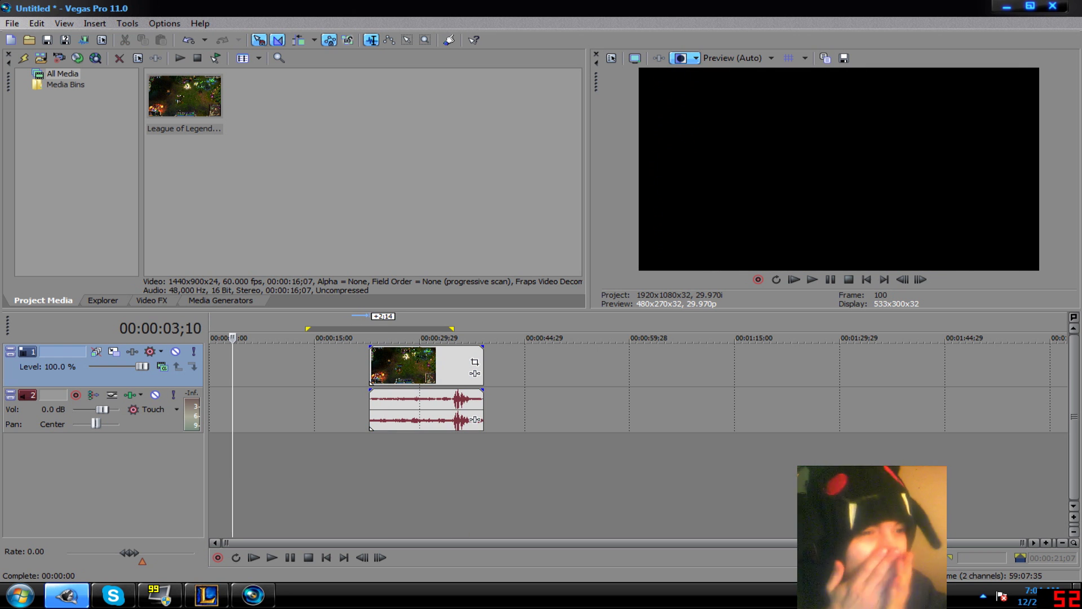
{"action": "left_click", "coordinate": [427, 479]}
{"action": "left_click", "coordinate": [517, 479]}
{"action": "left_click", "coordinate": [437, 479]}
{"action": "left_click", "coordinate": [532, 479]}
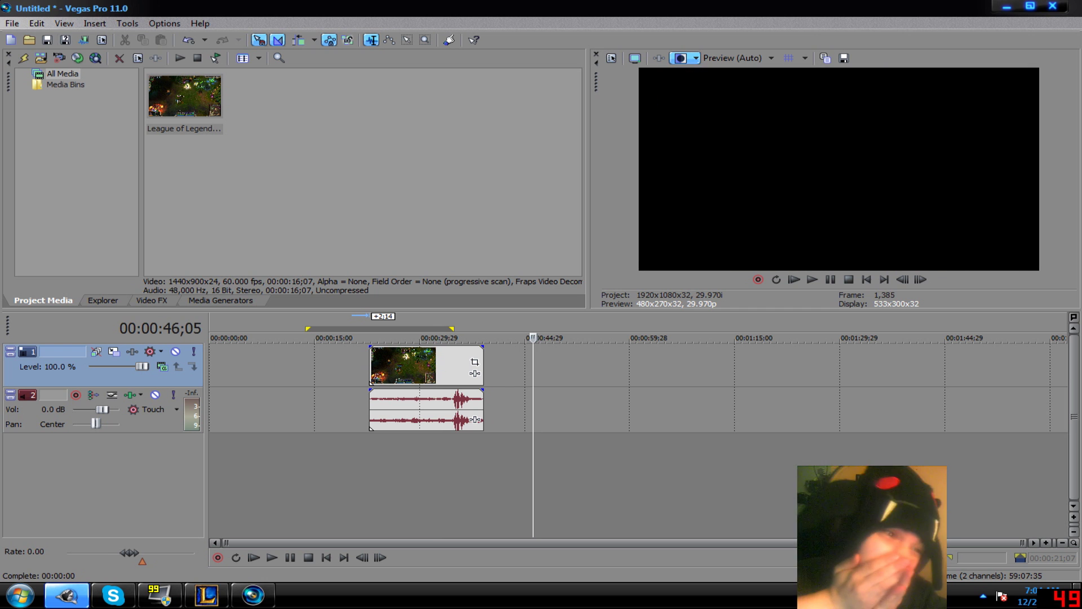
{"action": "left_click", "coordinate": [12, 23]}
{"action": "left_click", "coordinate": [31, 39]}
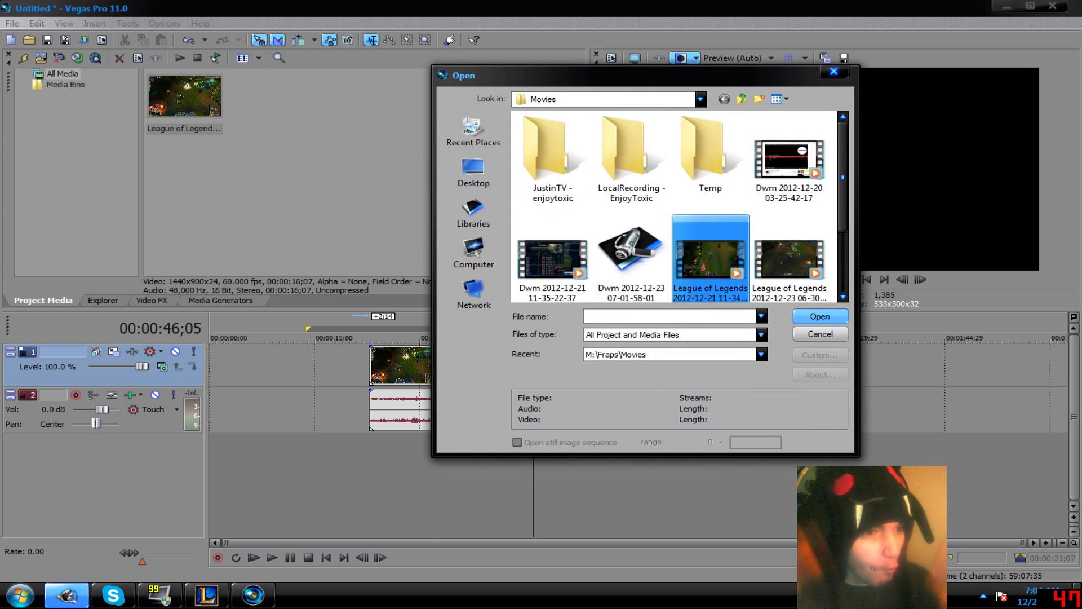
{"action": "scroll", "coordinate": [673, 215], "scroll_direction": "down", "scroll_amount": 1}
{"action": "double_click", "coordinate": [553, 257]}
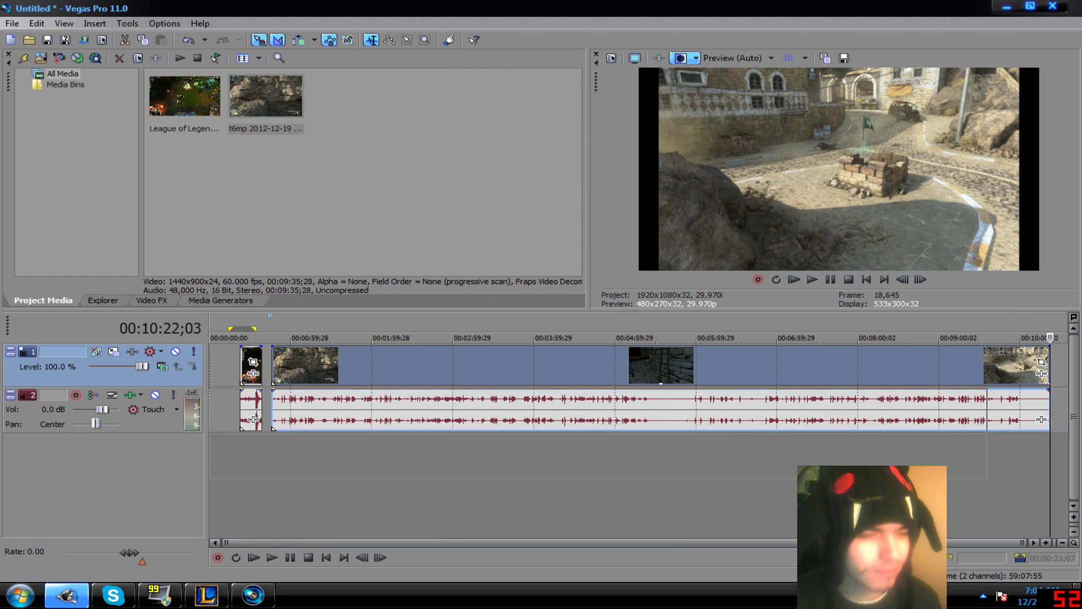
Step: Move the t6mp video onto a new track beneath and align both clips with the start of the timeline
{"action": "left_click_drag", "start_coordinate": [873, 474], "coordinate": [873, 473]}
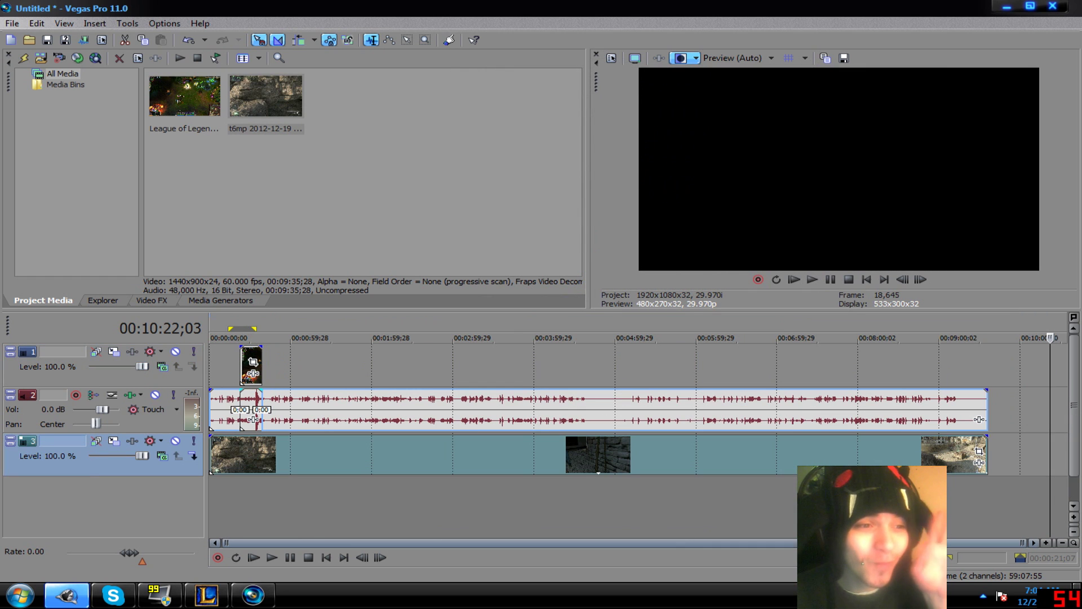
{"action": "left_click", "coordinate": [299, 496]}
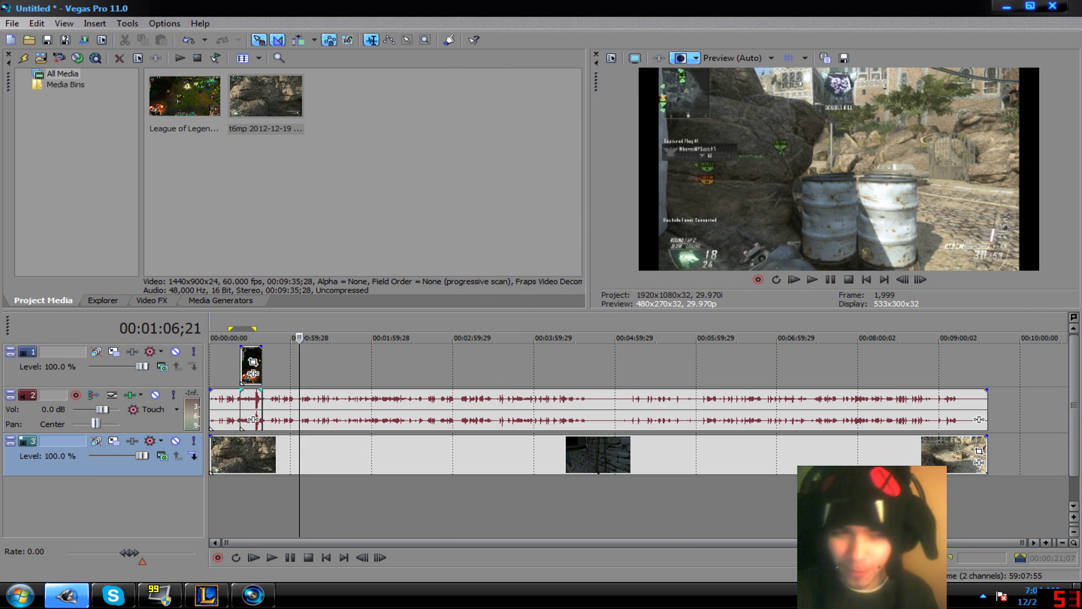
{"action": "left_click_drag", "start_coordinate": [253, 373], "coordinate": [222, 373]}
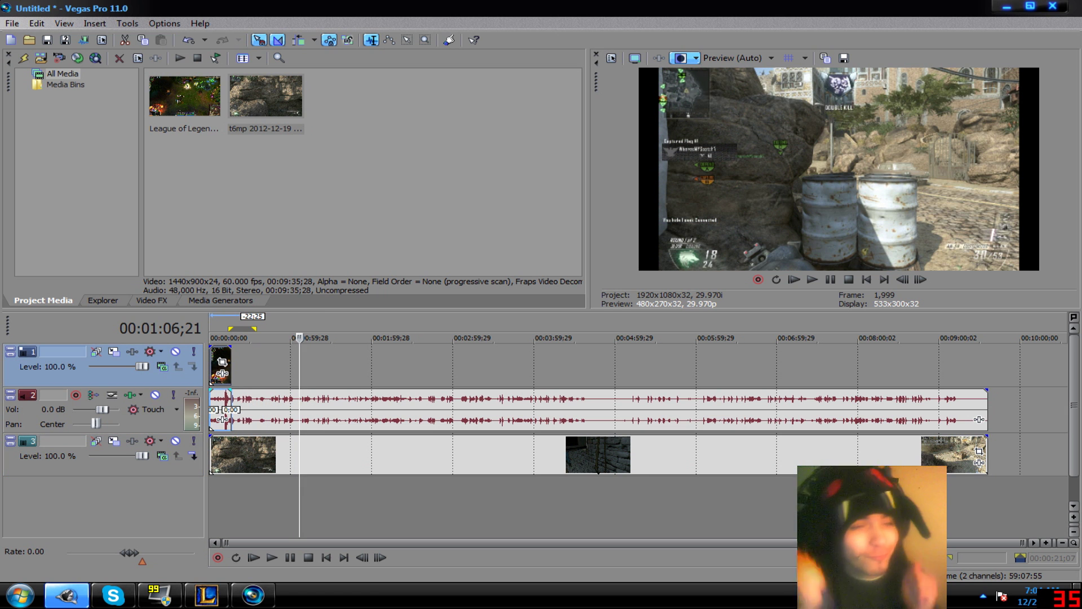
{"action": "left_click", "coordinate": [231, 449]}
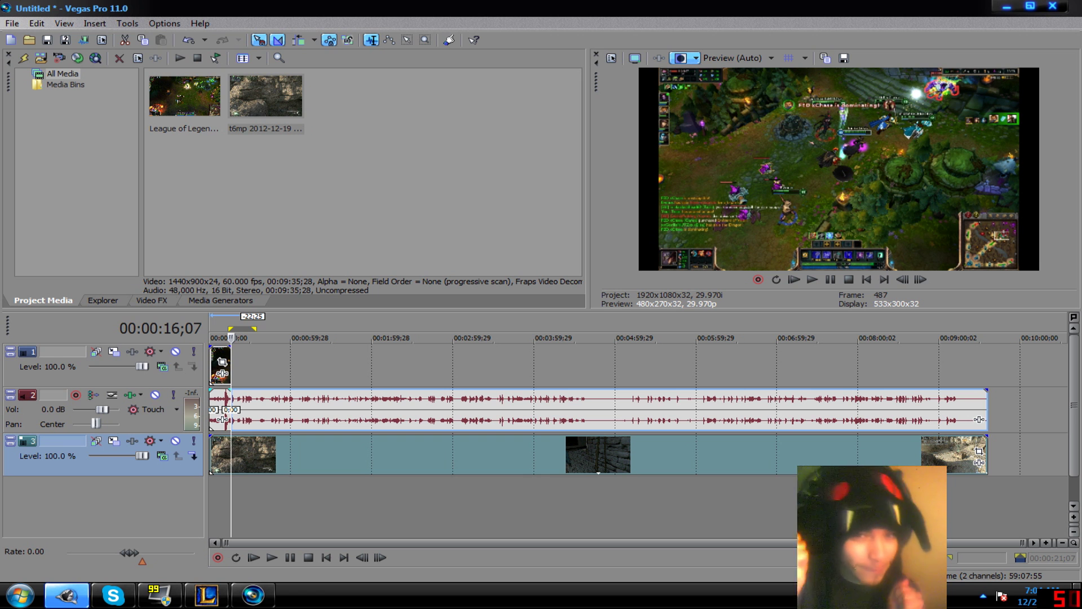
Step: Pan/Crop the League of Legends clip to about 5,504.8 by 3,440.5, centred near -1,396.2, 1,725.5, as an inset in the frame's upper-right corner
{"action": "left_click", "coordinate": [285, 496]}
{"action": "left_click_drag", "start_coordinate": [207, 496], "coordinate": [203, 496]}
{"action": "left_click", "coordinate": [218, 496]}
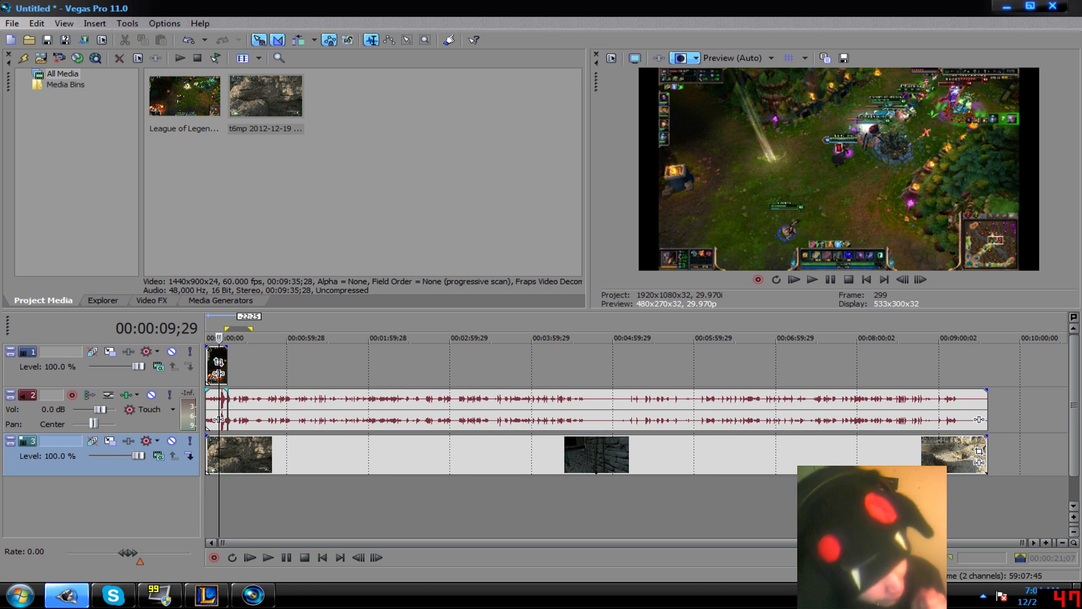
{"action": "left_click", "coordinate": [218, 362]}
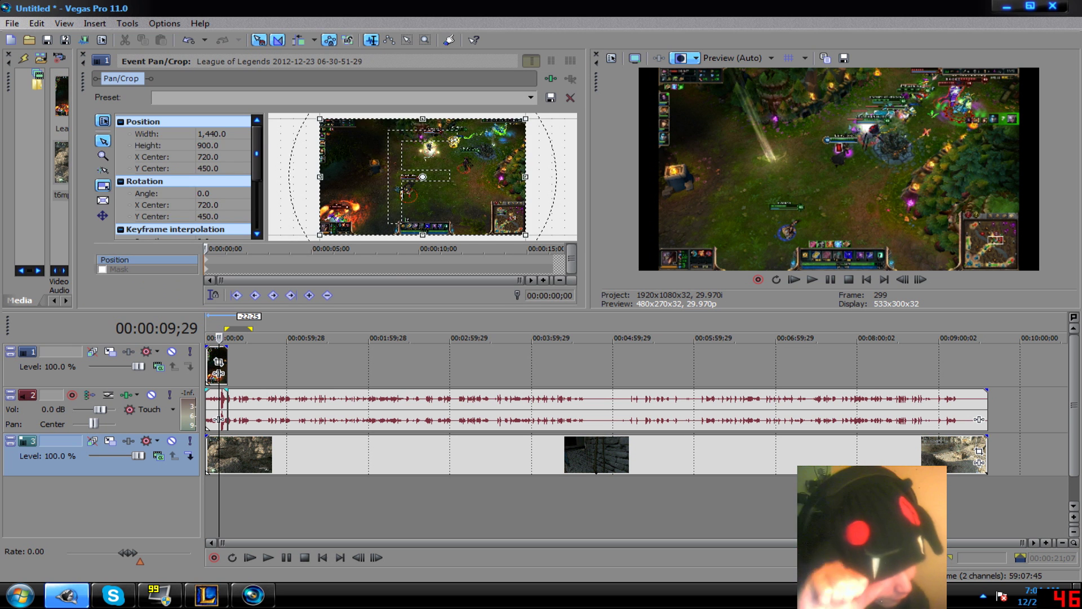
{"action": "left_click_drag", "start_coordinate": [423, 235], "coordinate": [269, 561]}
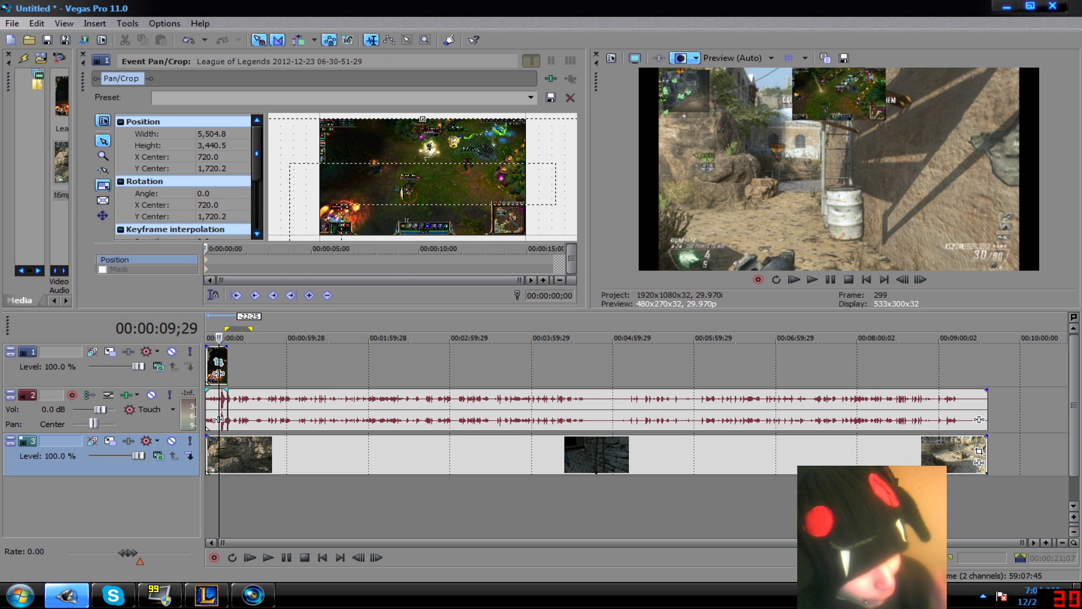
{"action": "left_click_drag", "start_coordinate": [423, 180], "coordinate": [146, 190]}
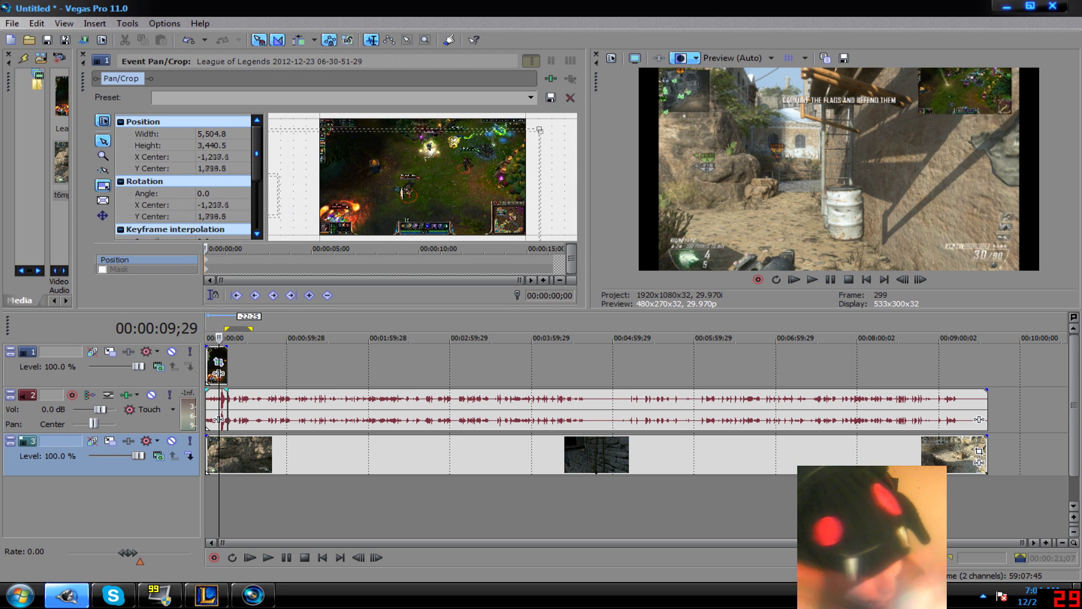
{"action": "left_click_drag", "start_coordinate": [328, 185], "coordinate": [320, 185]}
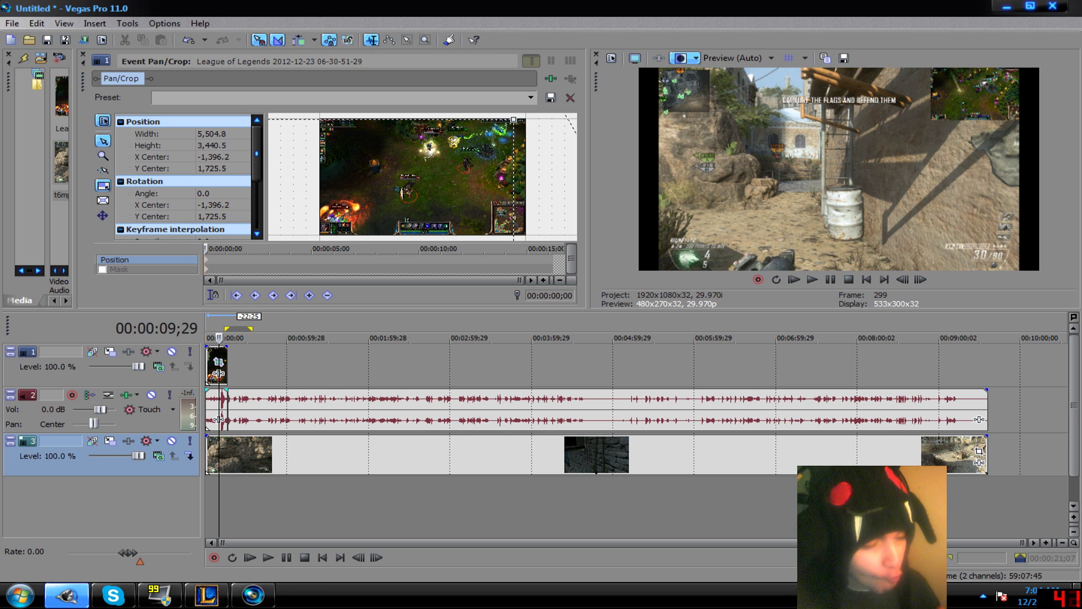
{"action": "left_click_drag", "start_coordinate": [295, 453], "coordinate": [248, 454]}
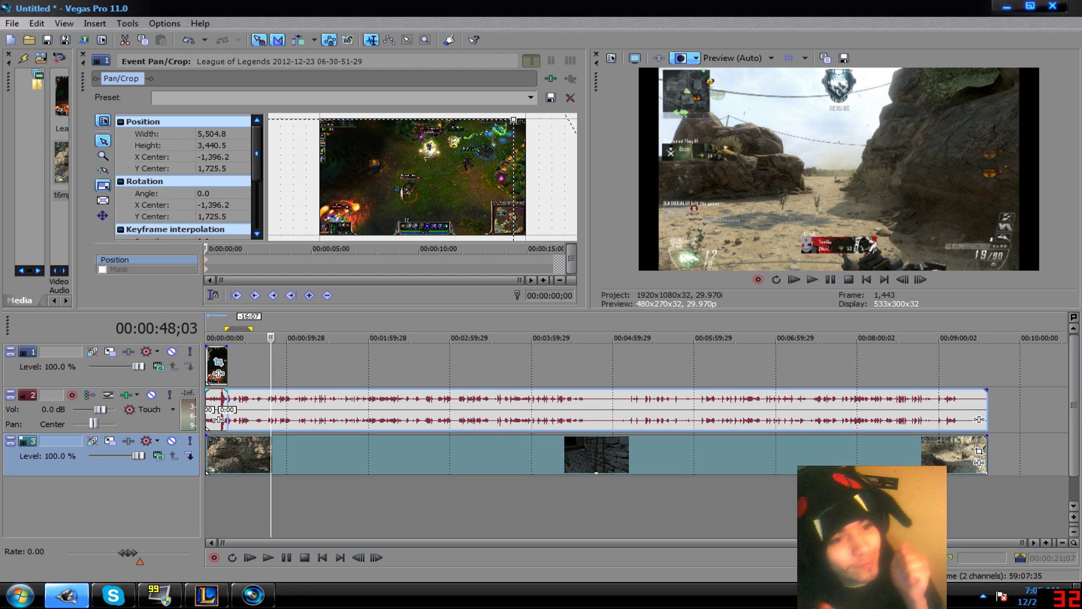
{"action": "left_click", "coordinate": [382, 496]}
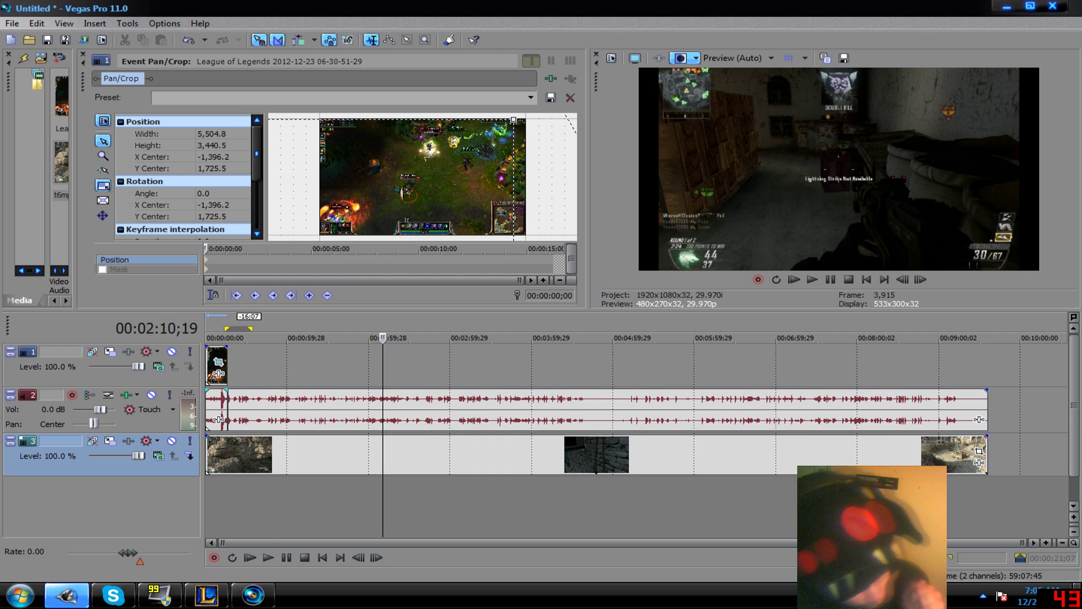
{"action": "left_click", "coordinate": [511, 367]}
{"action": "left_click", "coordinate": [531, 367]}
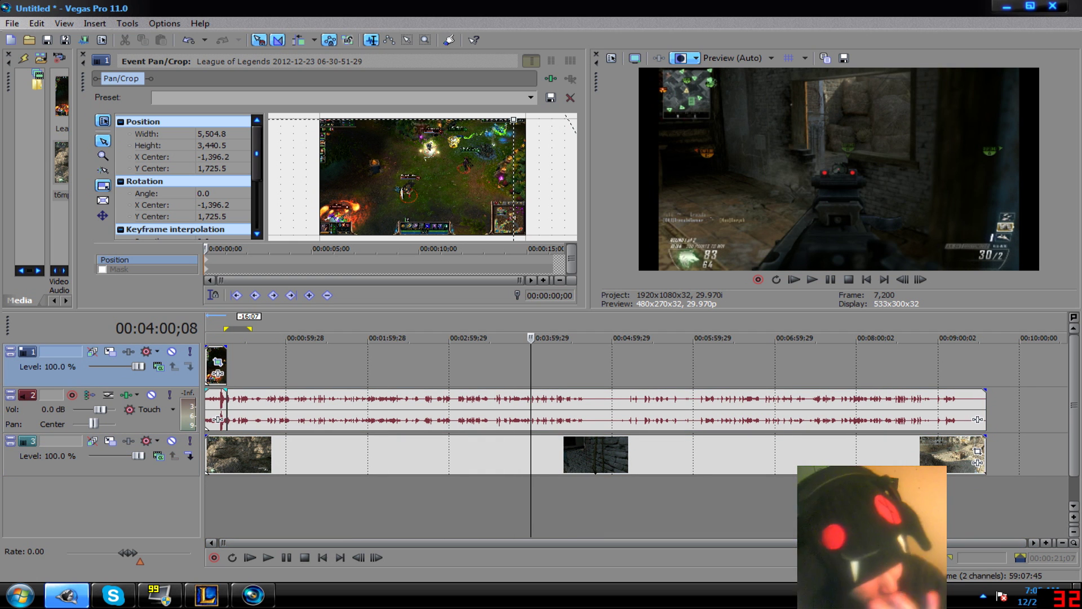
Step: Shift the t6mp clip to start about 1 minute 40 seconds in and place the timeline cursor ahead of it at 00:01:26;15
{"action": "left_click_drag", "start_coordinate": [332, 451], "coordinate": [471, 451]}
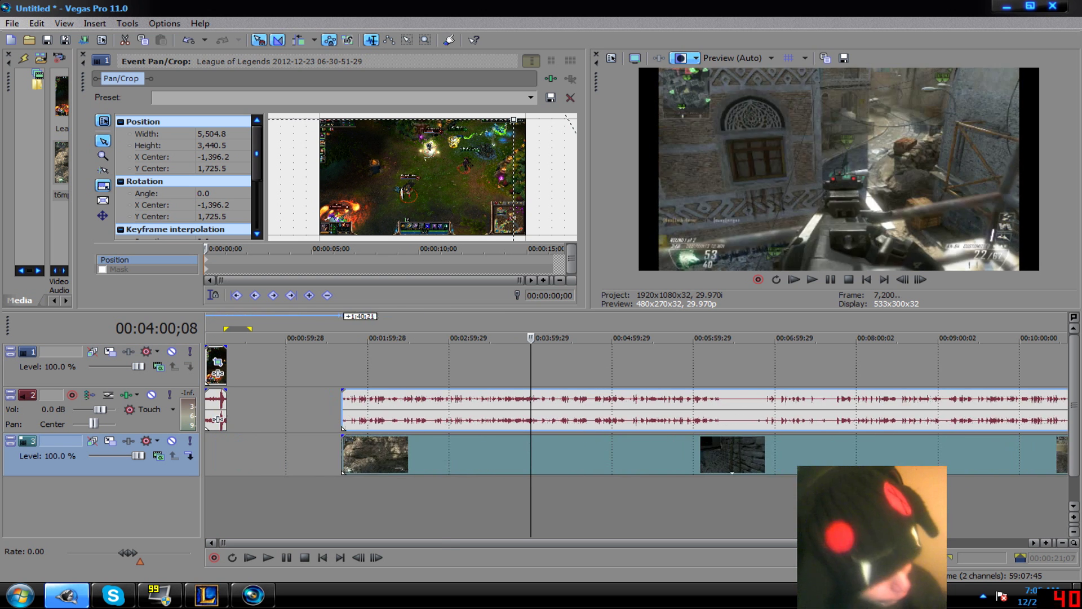
{"action": "scroll", "coordinate": [471, 450], "scroll_direction": "up", "scroll_amount": 4}
{"action": "scroll", "coordinate": [471, 450], "scroll_direction": "down", "scroll_amount": 3}
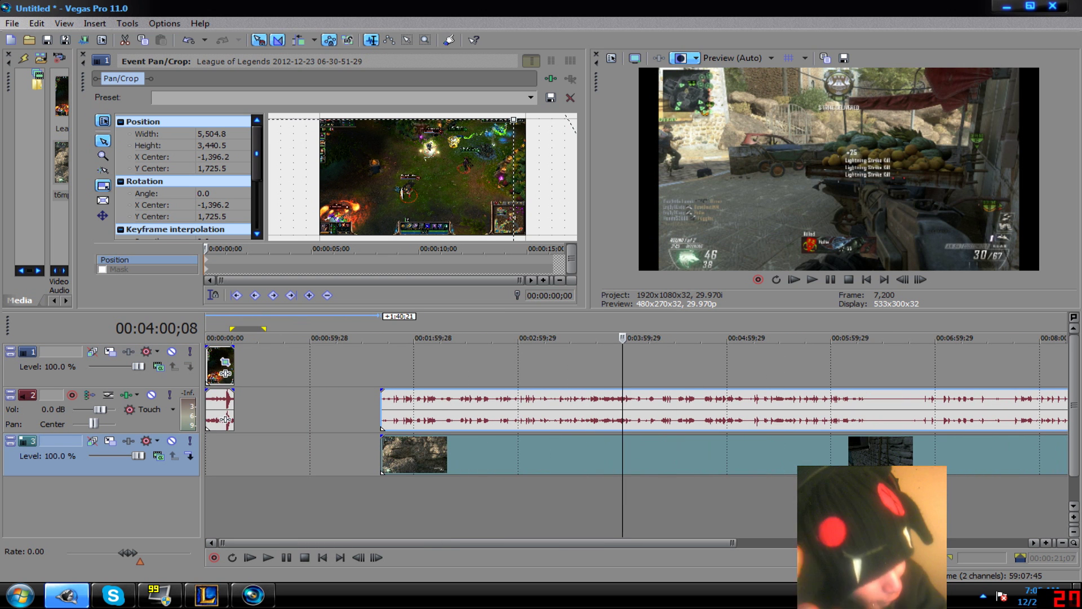
{"action": "left_click_drag", "start_coordinate": [371, 496], "coordinate": [380, 496]}
{"action": "left_click", "coordinate": [437, 496]}
{"action": "left_click", "coordinate": [356, 496]}
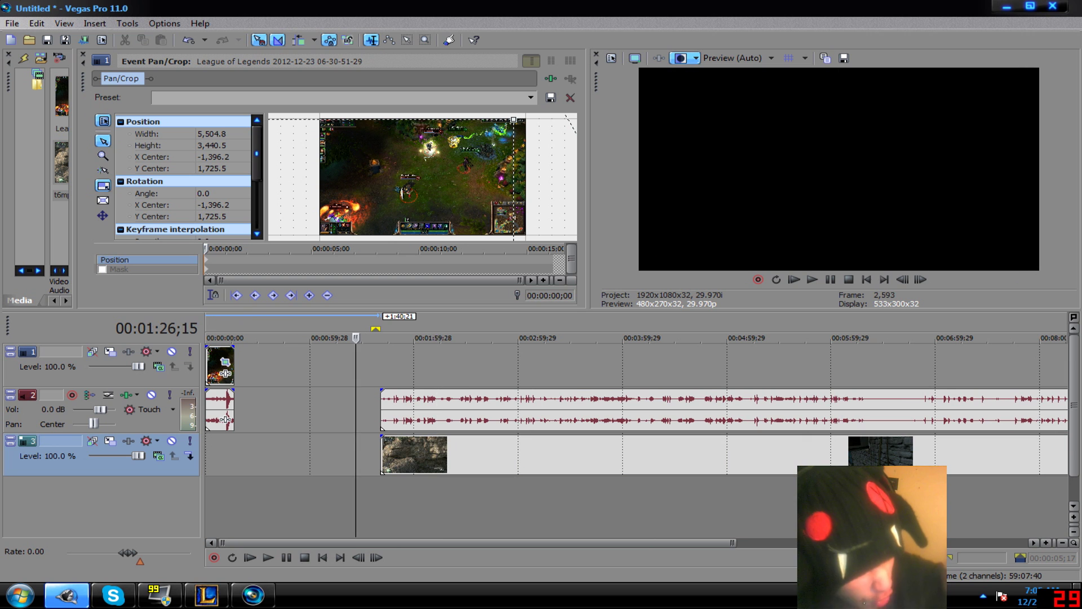
Step: Move the t6mp video and its audio back to the start of the timeline, aligned with the League of Legends clip
{"action": "scroll", "coordinate": [636, 428], "scroll_direction": "up", "scroll_amount": 5}
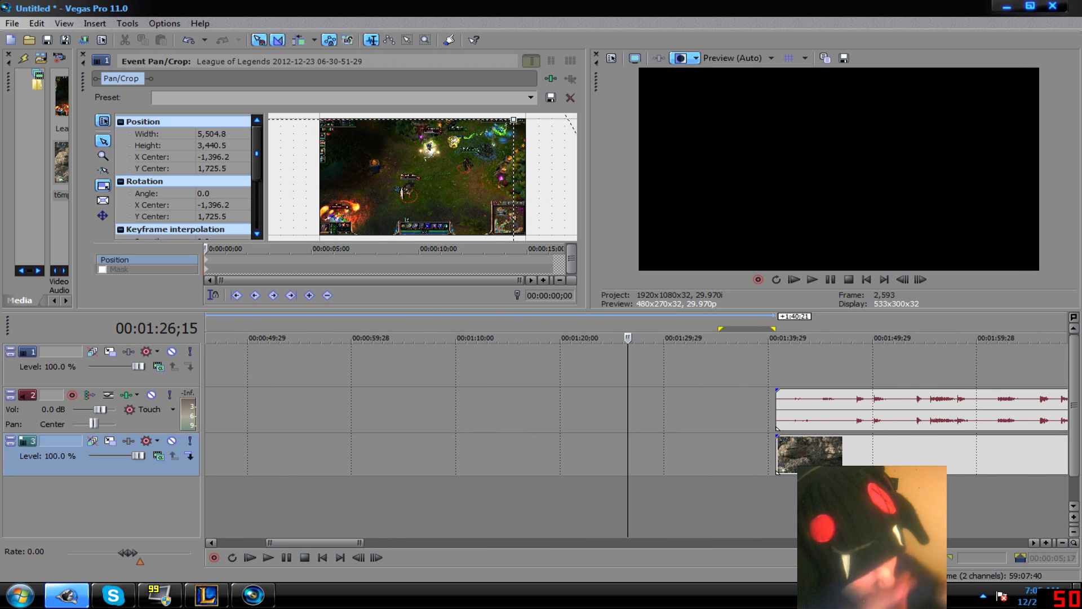
{"action": "scroll", "coordinate": [636, 431], "scroll_direction": "up", "scroll_amount": 5}
{"action": "scroll", "coordinate": [636, 431], "scroll_direction": "right", "scroll_amount": 5}
{"action": "left_click_drag", "start_coordinate": [358, 543], "coordinate": [346, 542]}
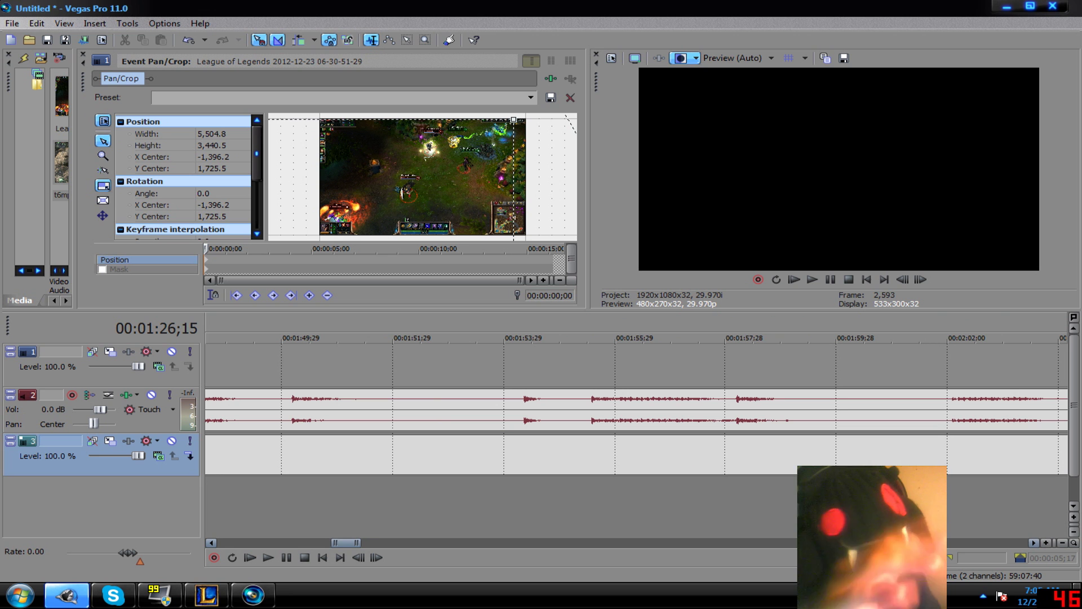
{"action": "left_click_drag", "start_coordinate": [346, 496], "coordinate": [334, 496]}
{"action": "scroll", "coordinate": [636, 409], "scroll_direction": "left", "scroll_amount": 6}
{"action": "left_click_drag", "start_coordinate": [636, 411], "coordinate": [483, 411]}
{"action": "scroll", "coordinate": [637, 434], "scroll_direction": "down", "scroll_amount": 8}
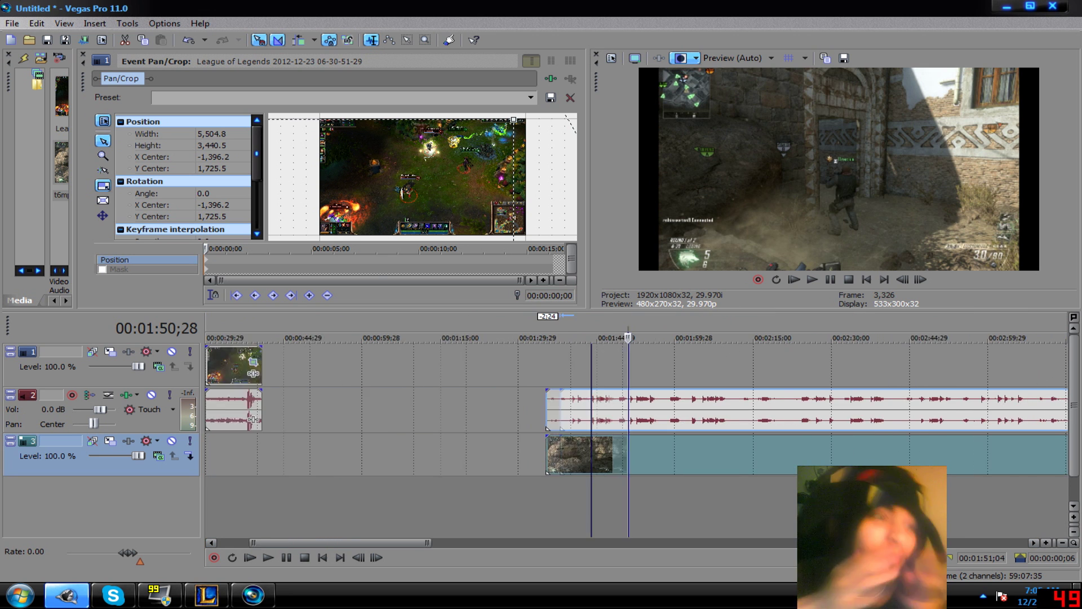
{"action": "left_click_drag", "start_coordinate": [919, 420], "coordinate": [832, 420]}
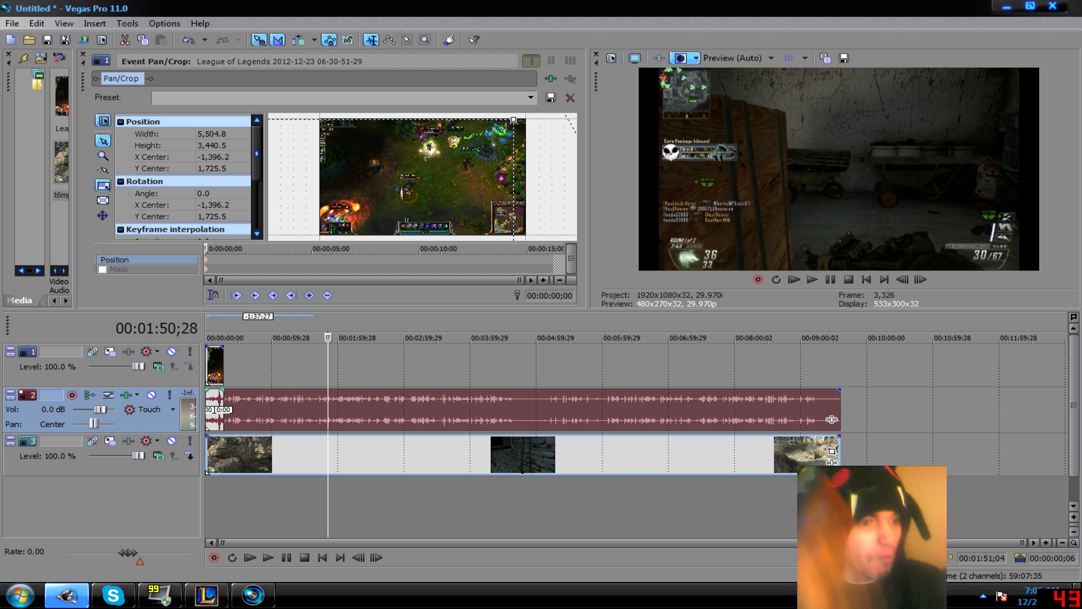